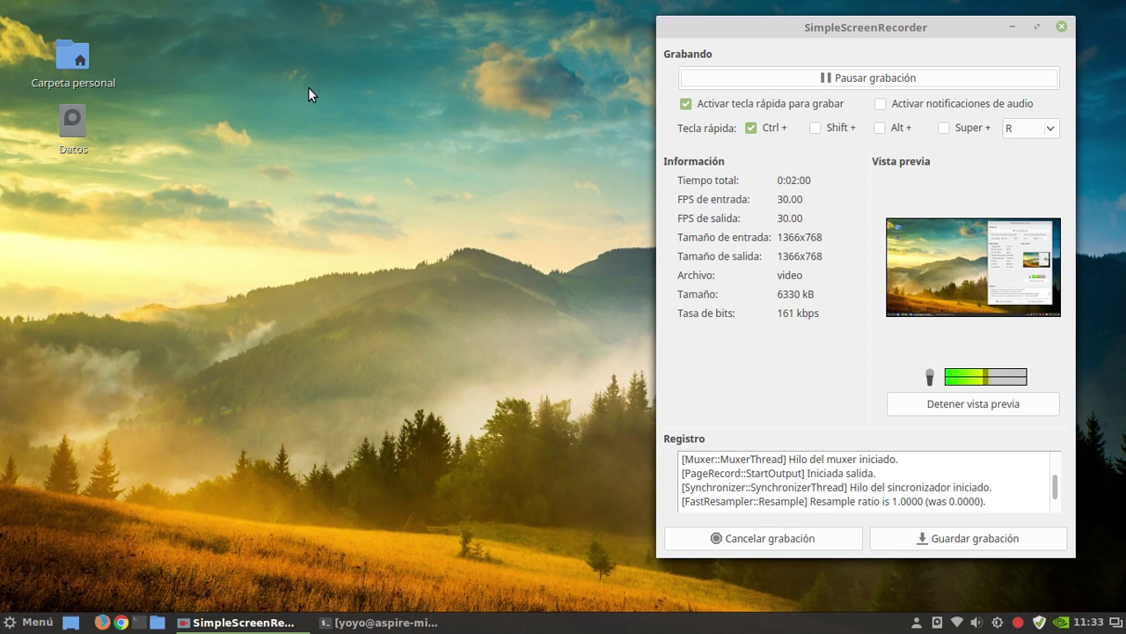
Minimize the screen recorder window and open the Sonido settings from the Hardware section of the system configuration
left_click(1013, 29)
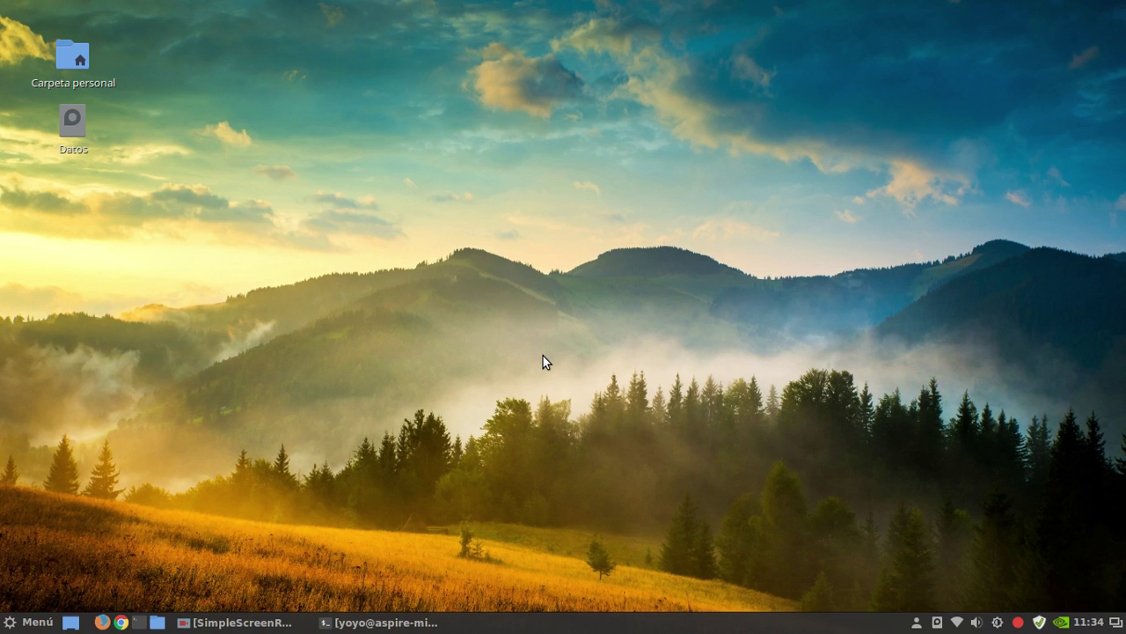
left_click(22, 624)
left_click(54, 293)
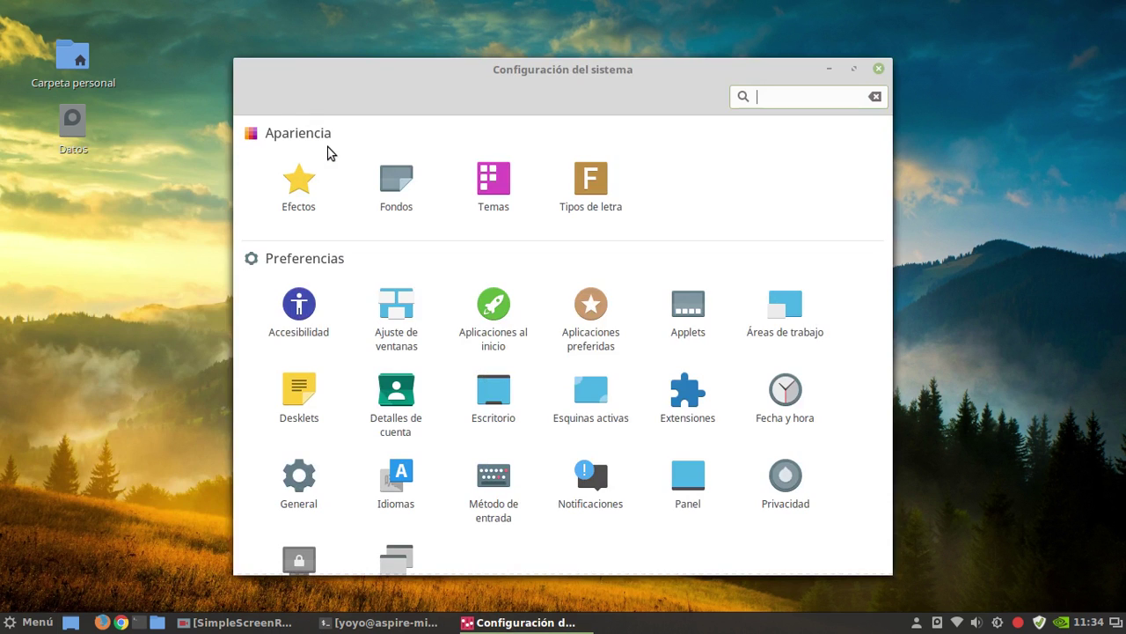
left_click_drag(540, 71, 465, 45)
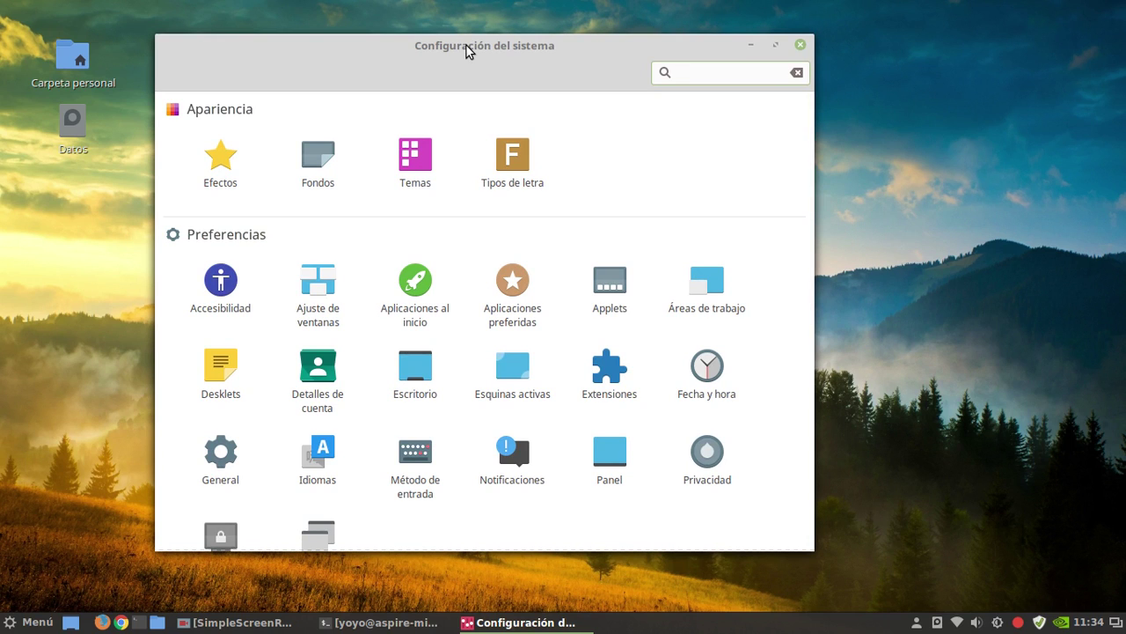
scroll(456, 286, "down", 4)
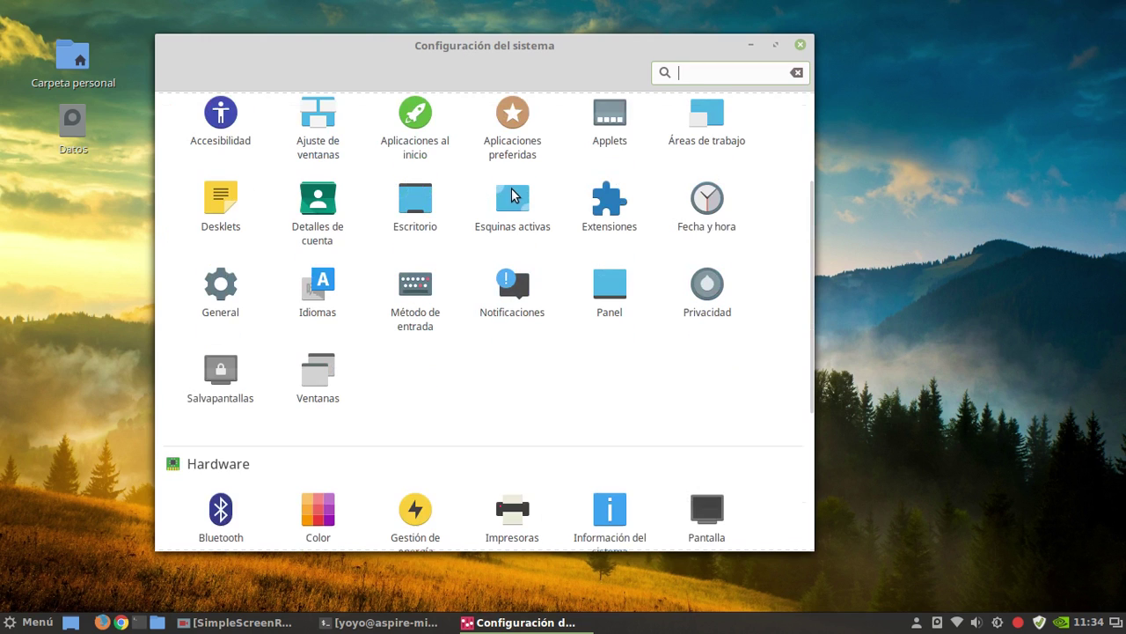
scroll(454, 286, "down", 6)
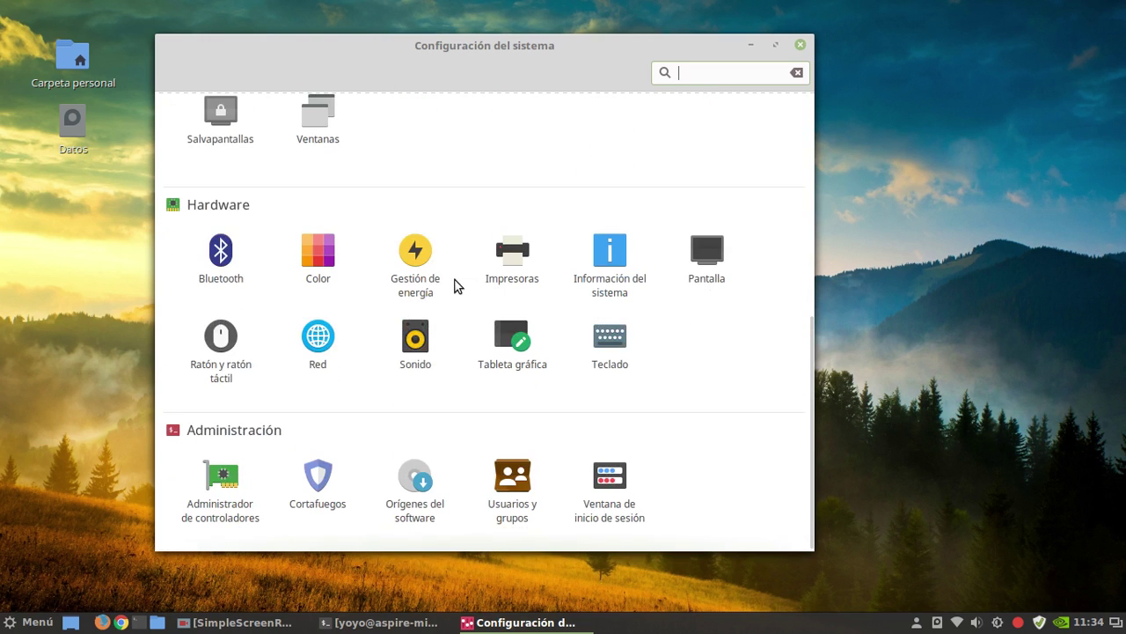
left_click(423, 357)
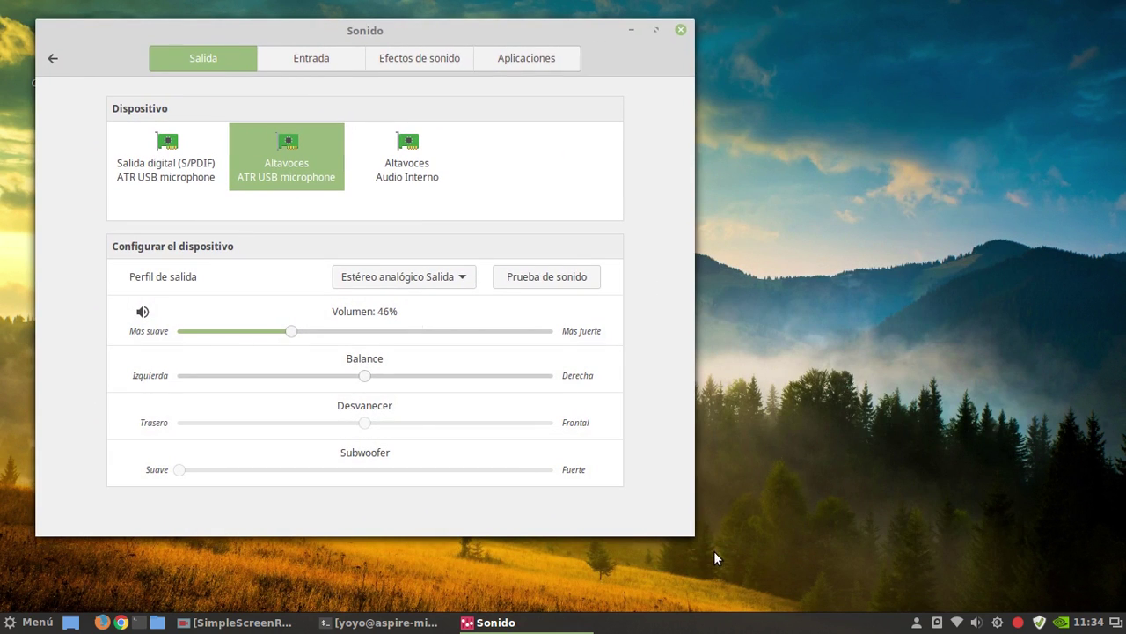
Widen the Sonido window and select the ATR USB microphone as the input device, then minimize the window
left_click_drag(692, 533, 1059, 563)
left_click(484, 58)
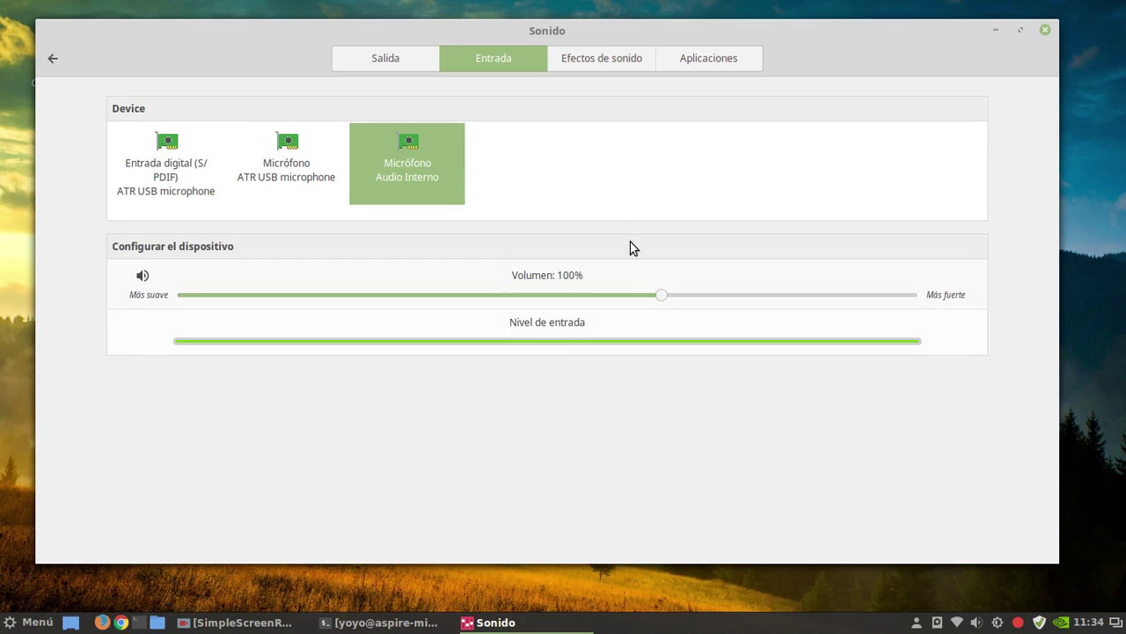
left_click(284, 169)
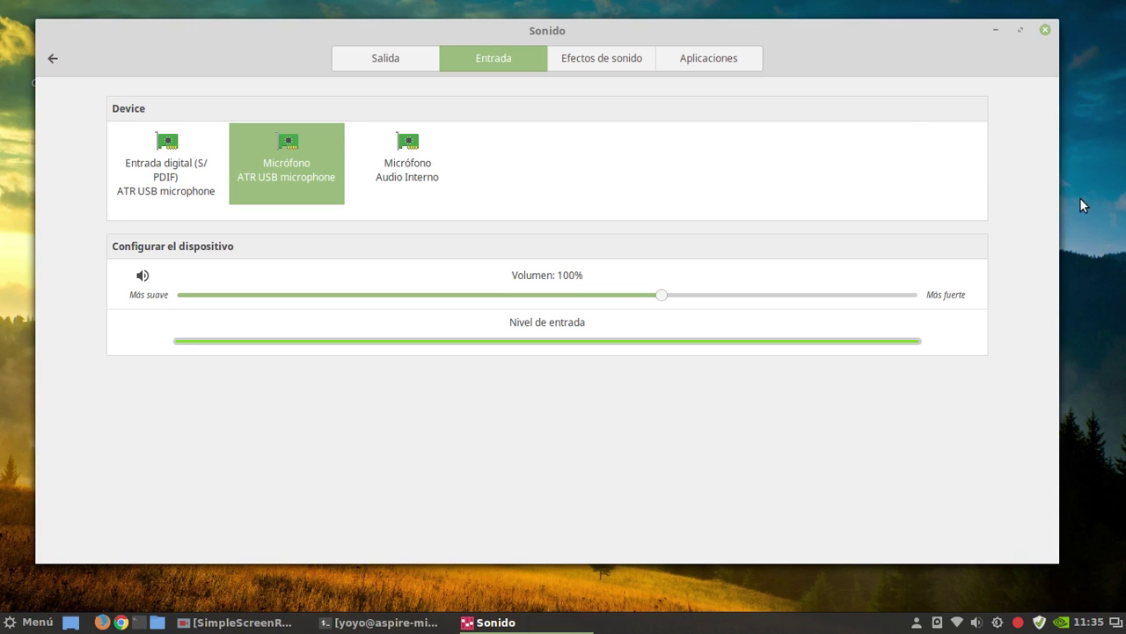
left_click(994, 31)
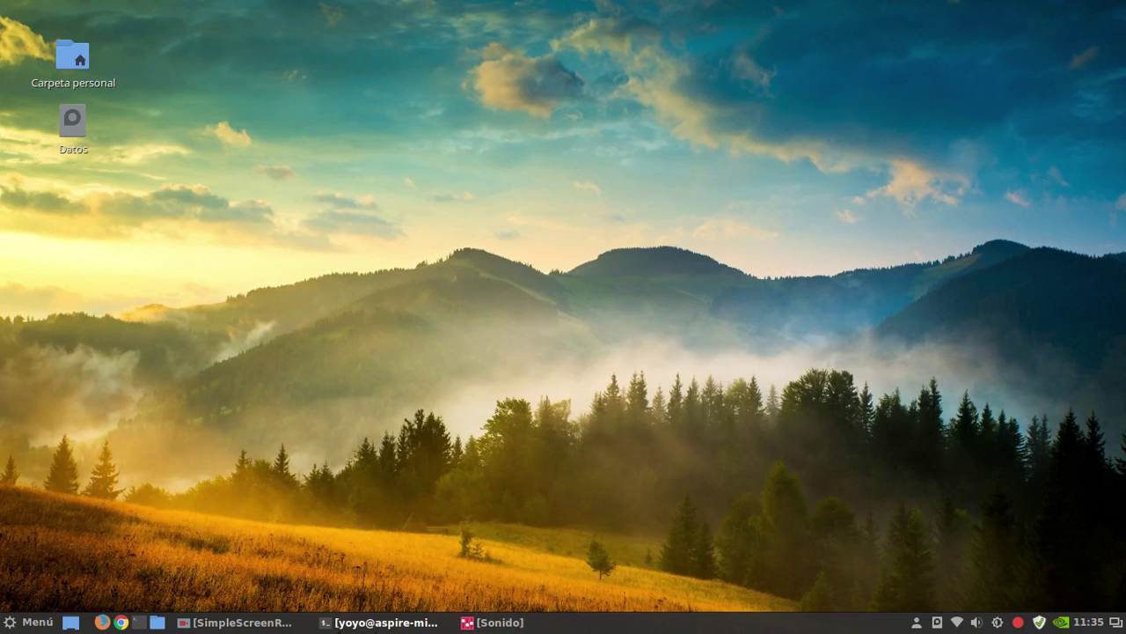
Open Control de Volumen de PulseAudio, examine the levels of the input devices, and minimize it
left_click(39, 620)
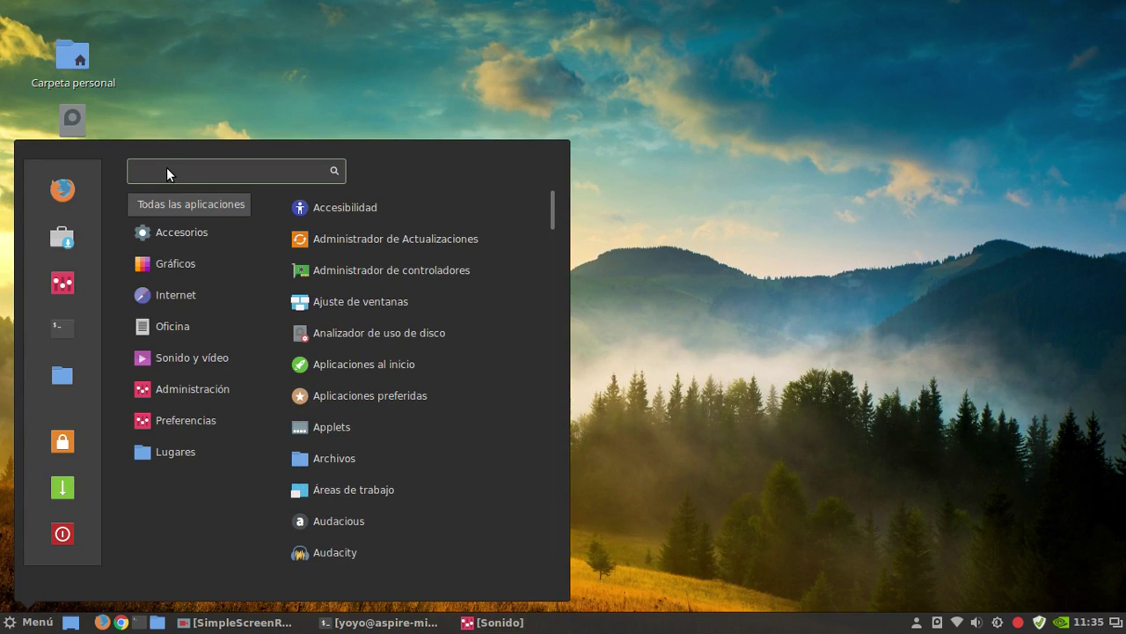
type("pavl")
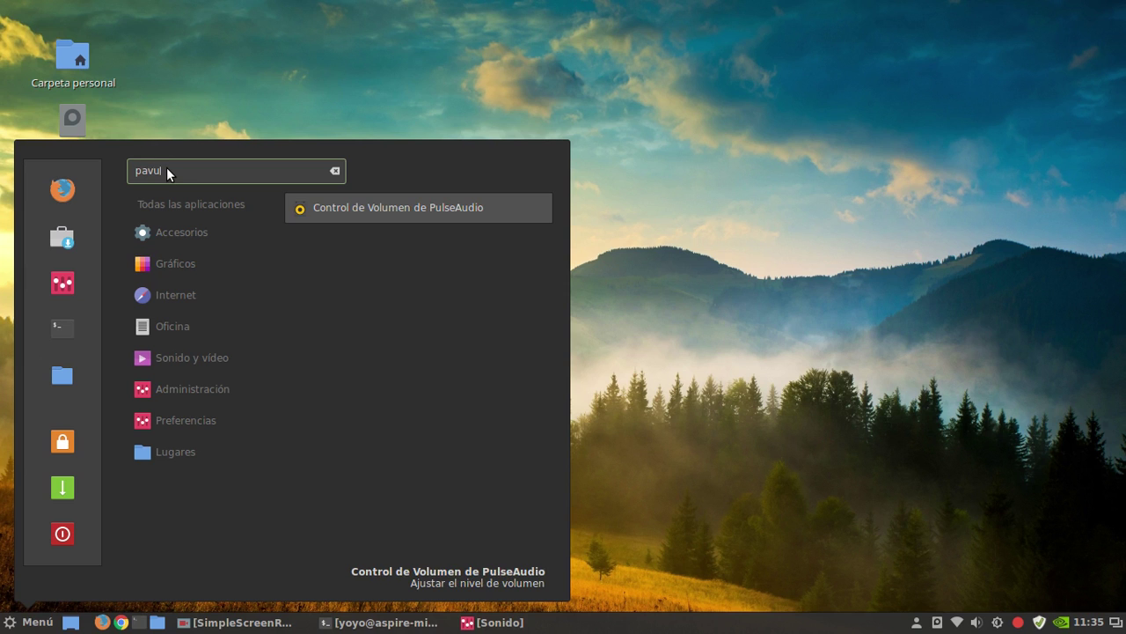
left_click(347, 215)
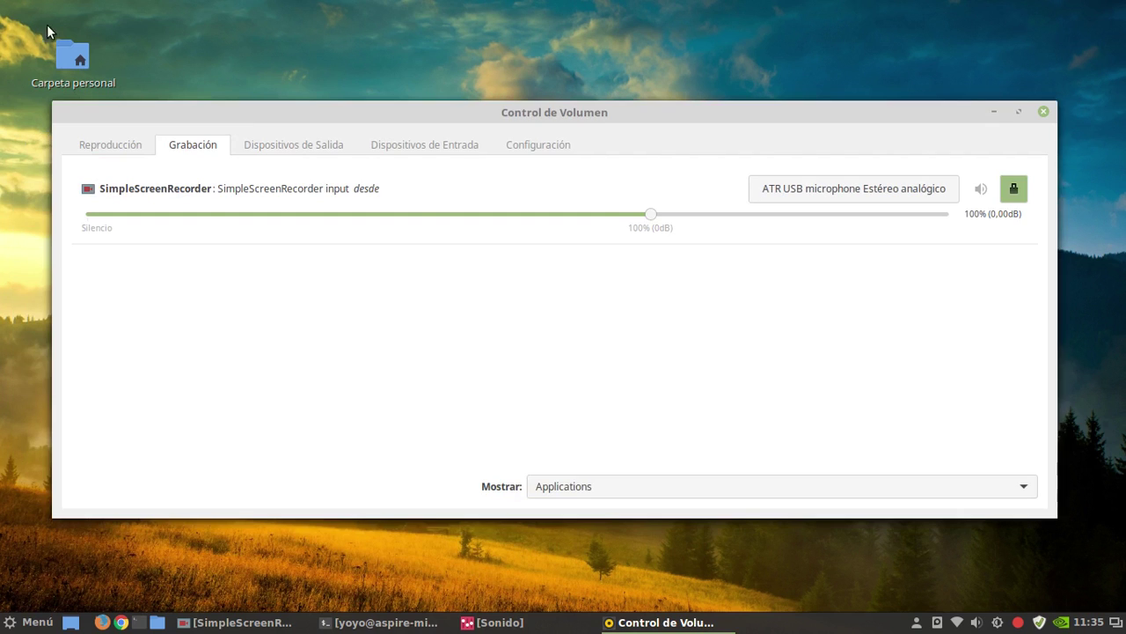
left_click(323, 148)
left_click(413, 144)
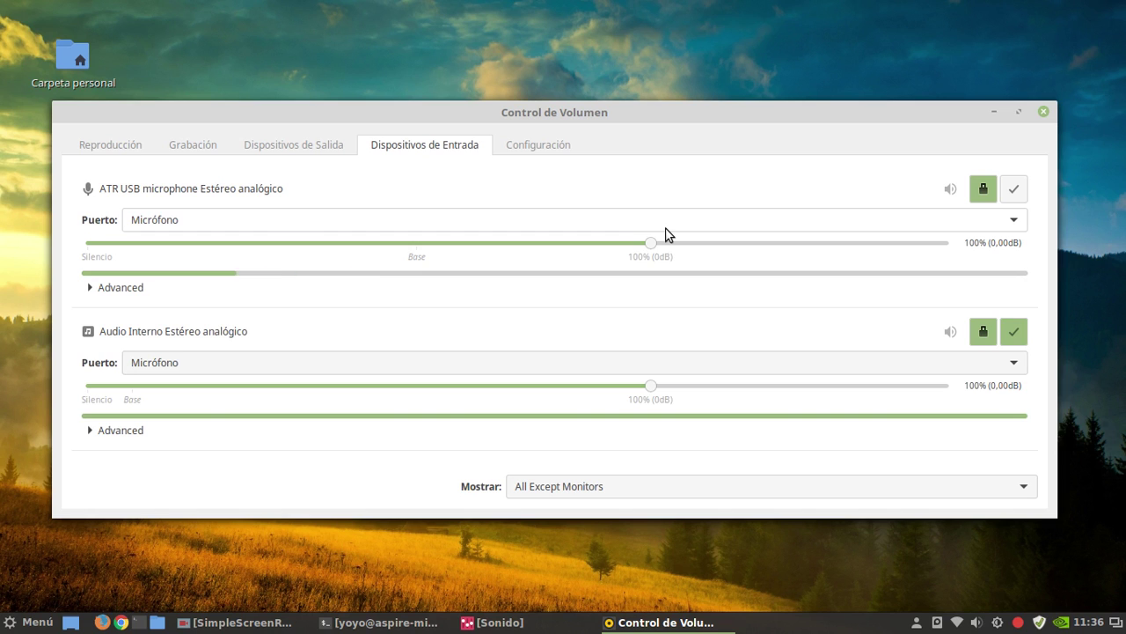
left_click_drag(614, 112, 631, 82)
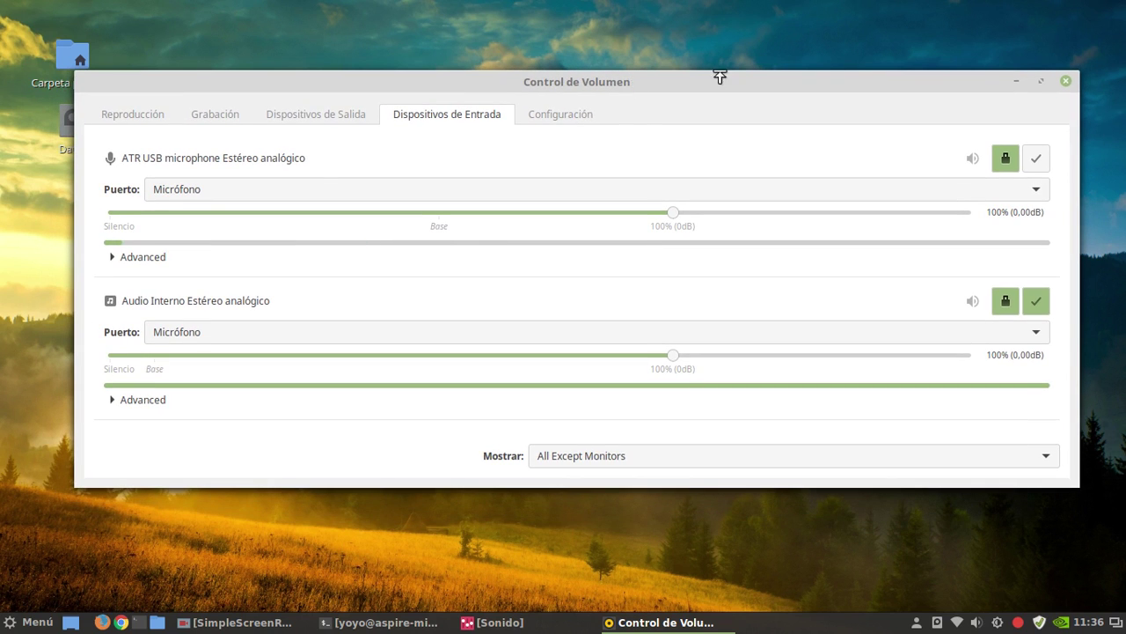
left_click(1014, 81)
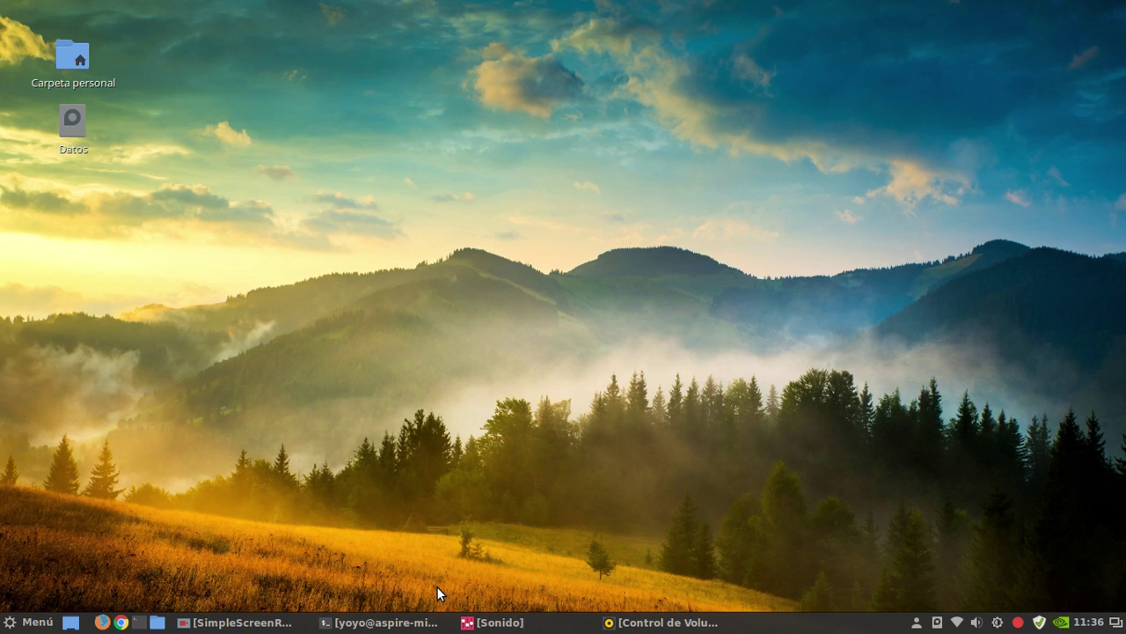
Open the Administrador de Actualizaciones to check the system's update status, then close it
left_click(1041, 622)
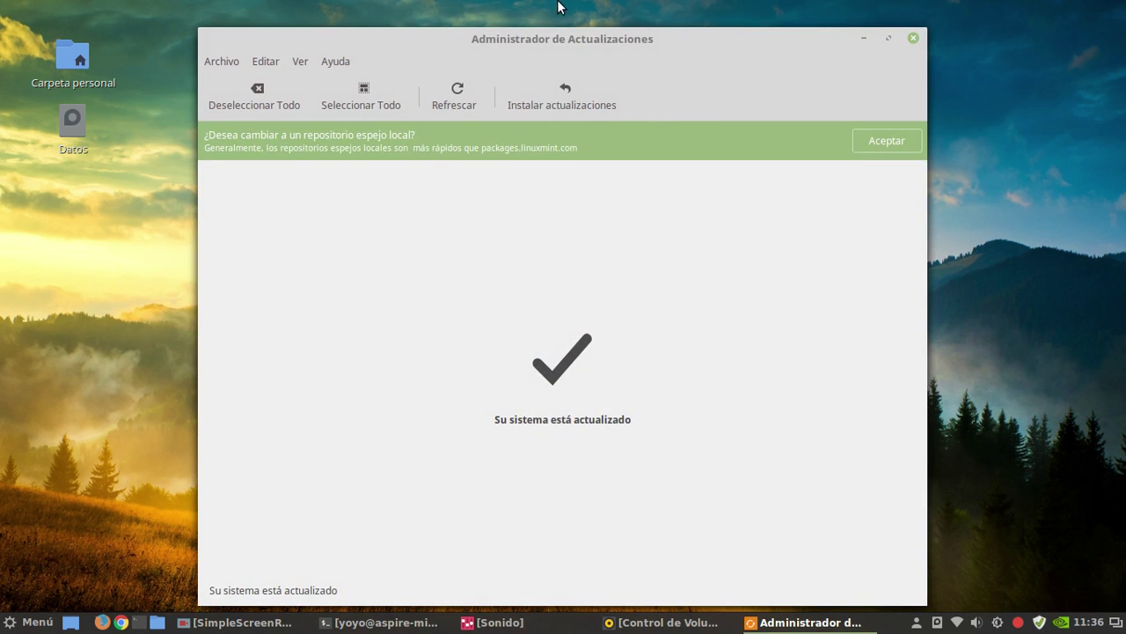
left_click_drag(561, 46, 542, 34)
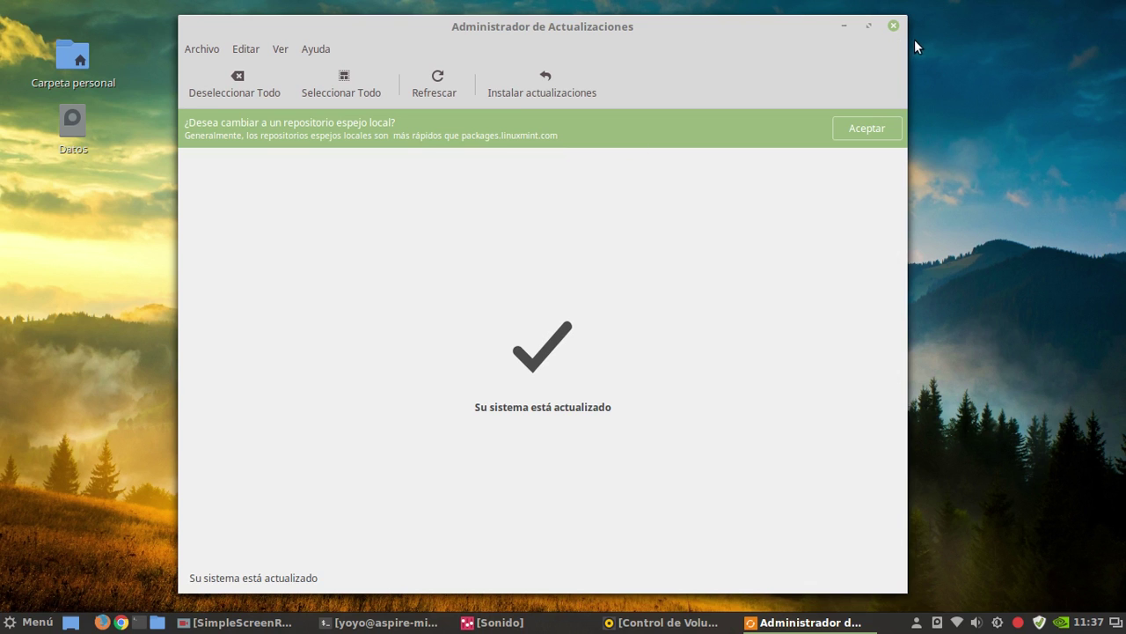
left_click(893, 26)
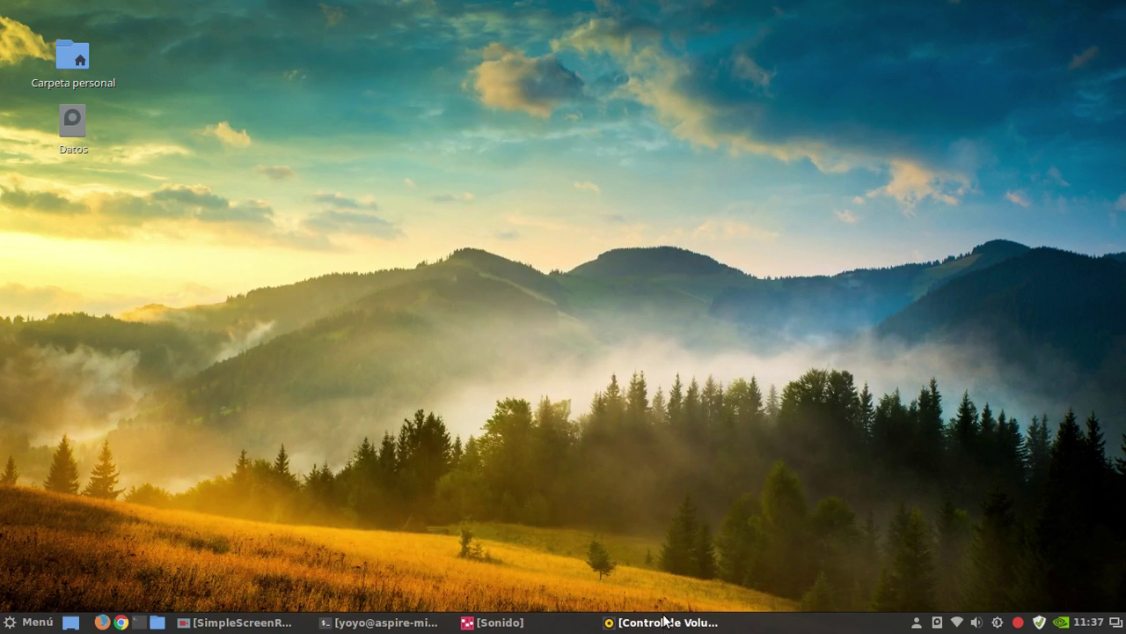
Bring back the Sonido window to review the input device settings, then minimize it
left_click(497, 622)
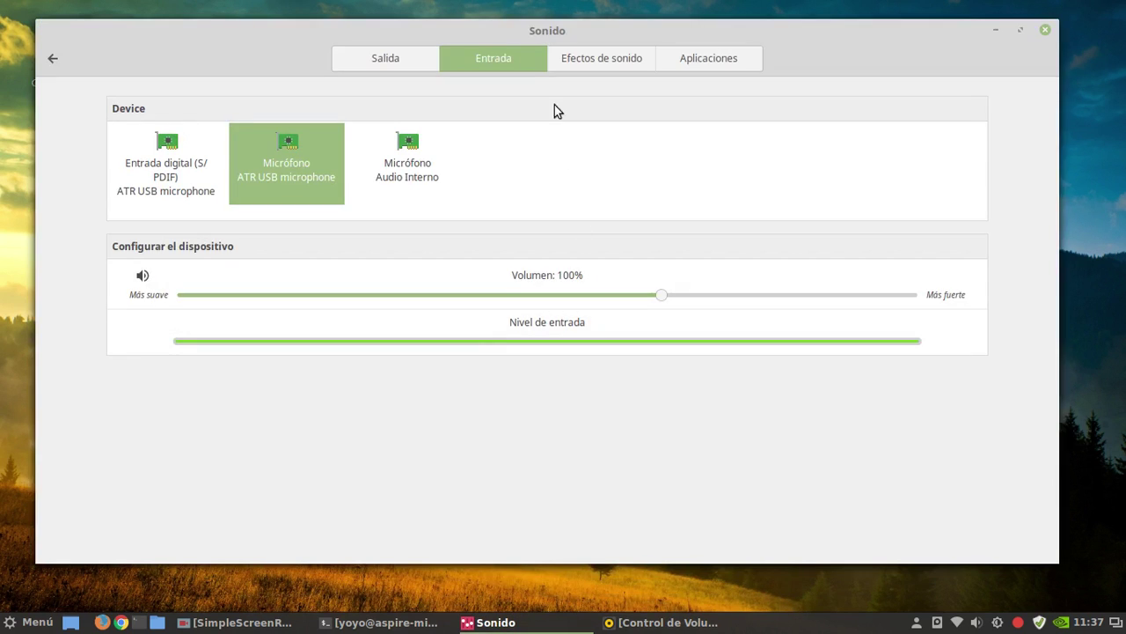
mouse_move(296, 41)
left_mouse_down()
mouse_move(326, 55)
mouse_move(302, 46)
left_mouse_up()
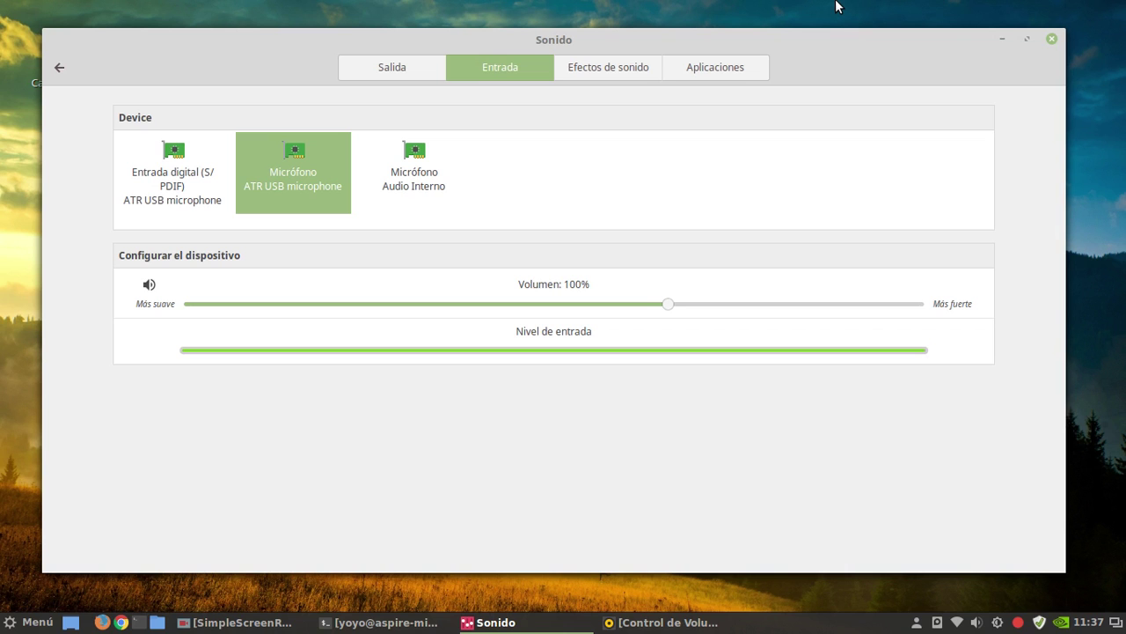
left_click(1002, 39)
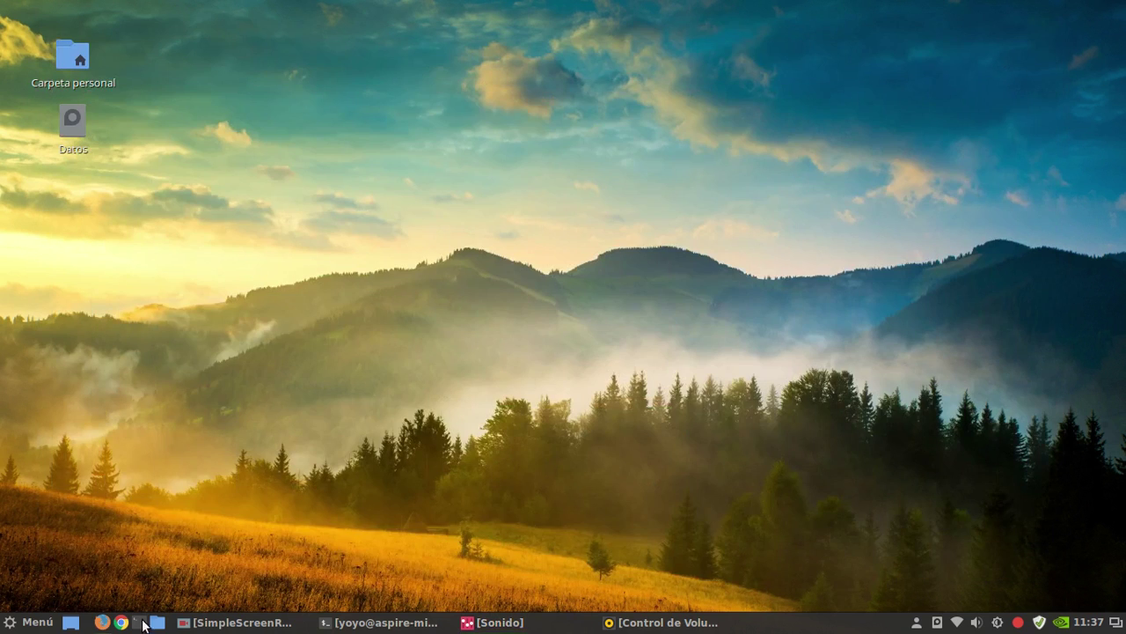
left_click(154, 622)
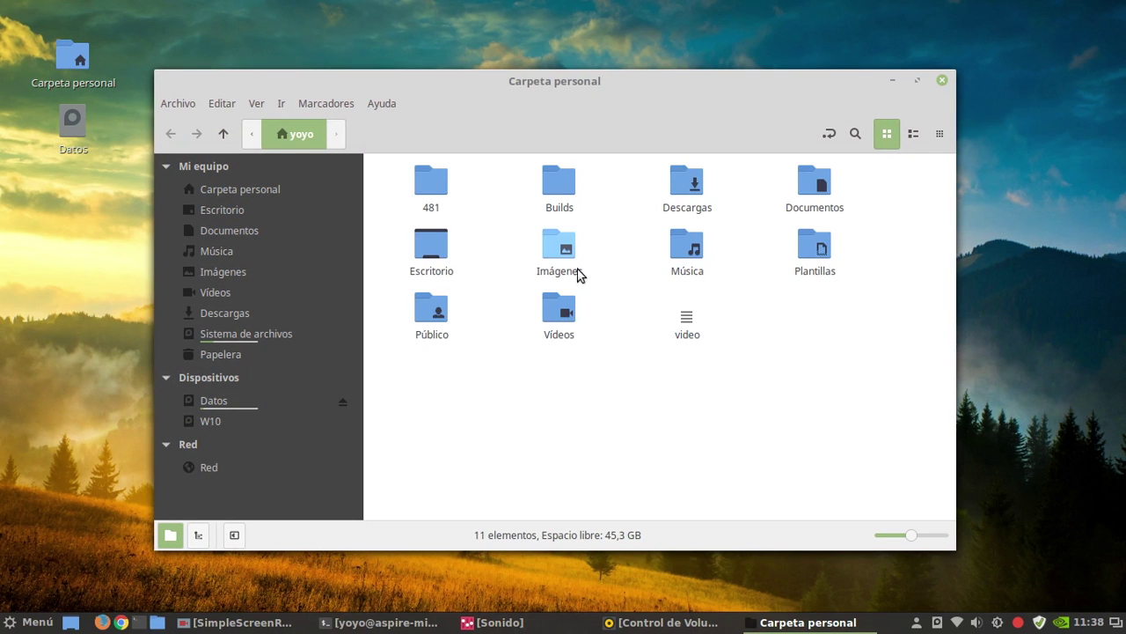
double_click(544, 248)
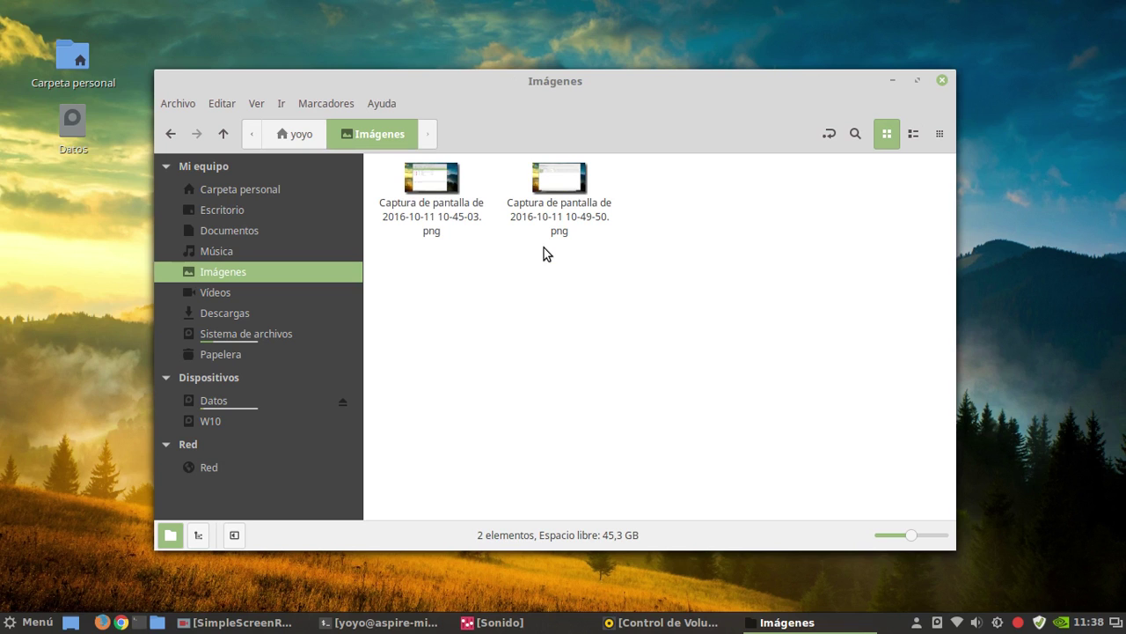
double_click(436, 181)
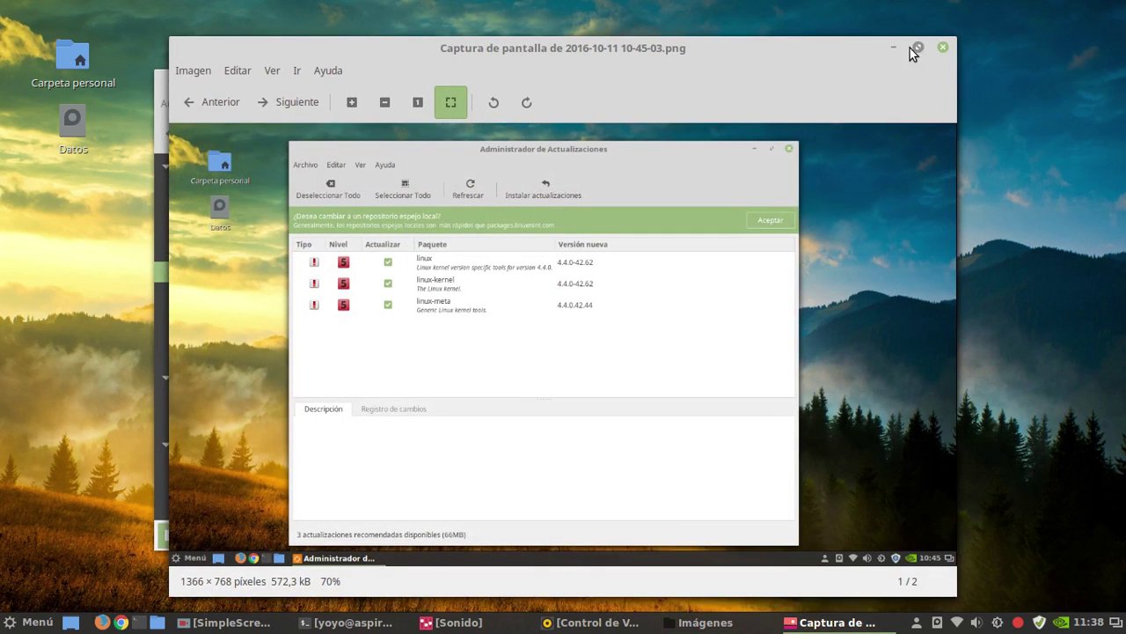
left_click(917, 47)
scroll(567, 296, "up", 3)
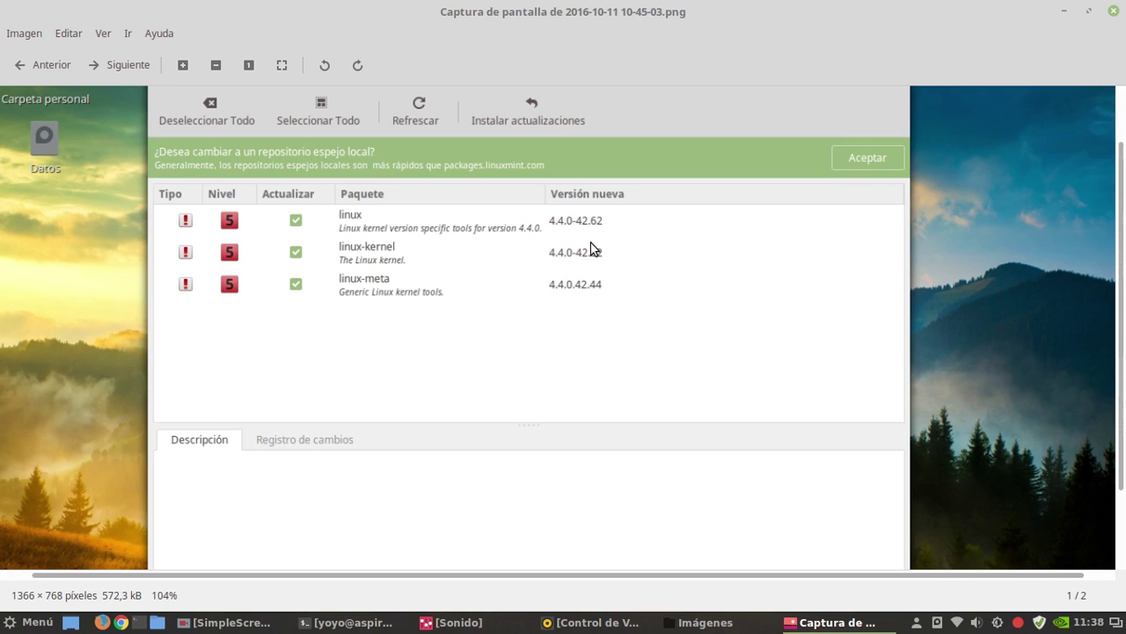
left_click(1113, 12)
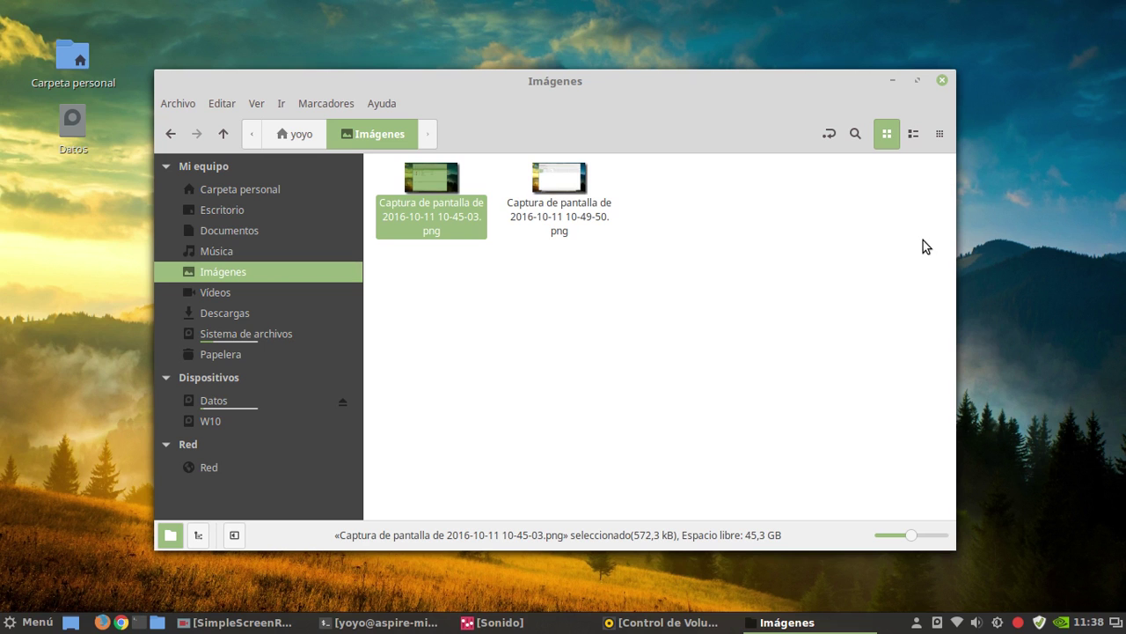
left_click(731, 310)
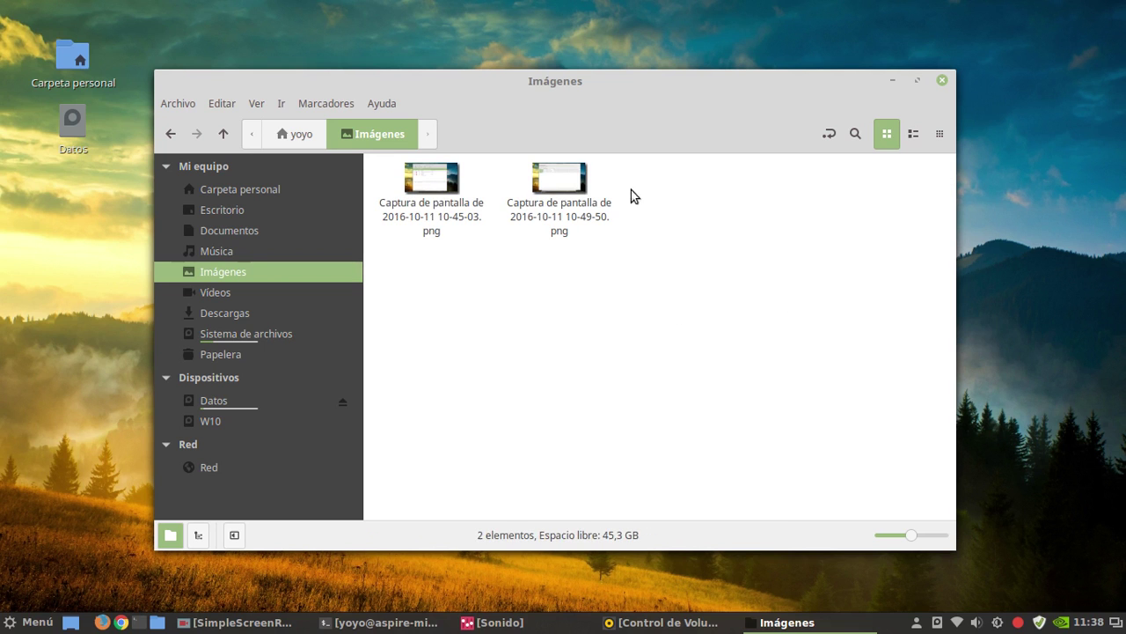
double_click(560, 182)
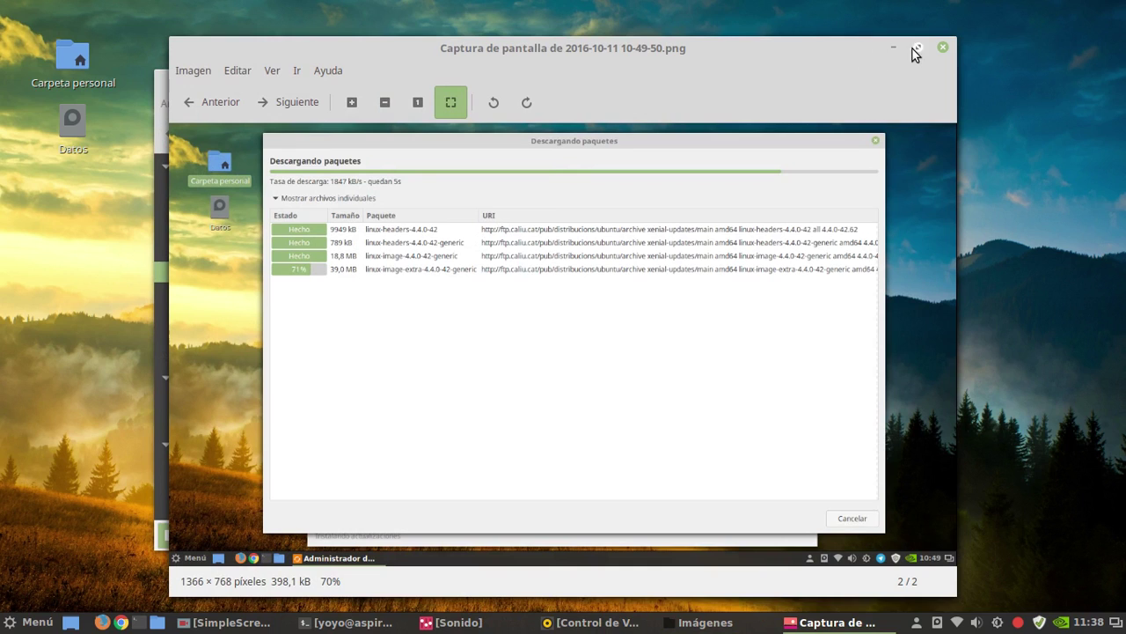
left_click(916, 49)
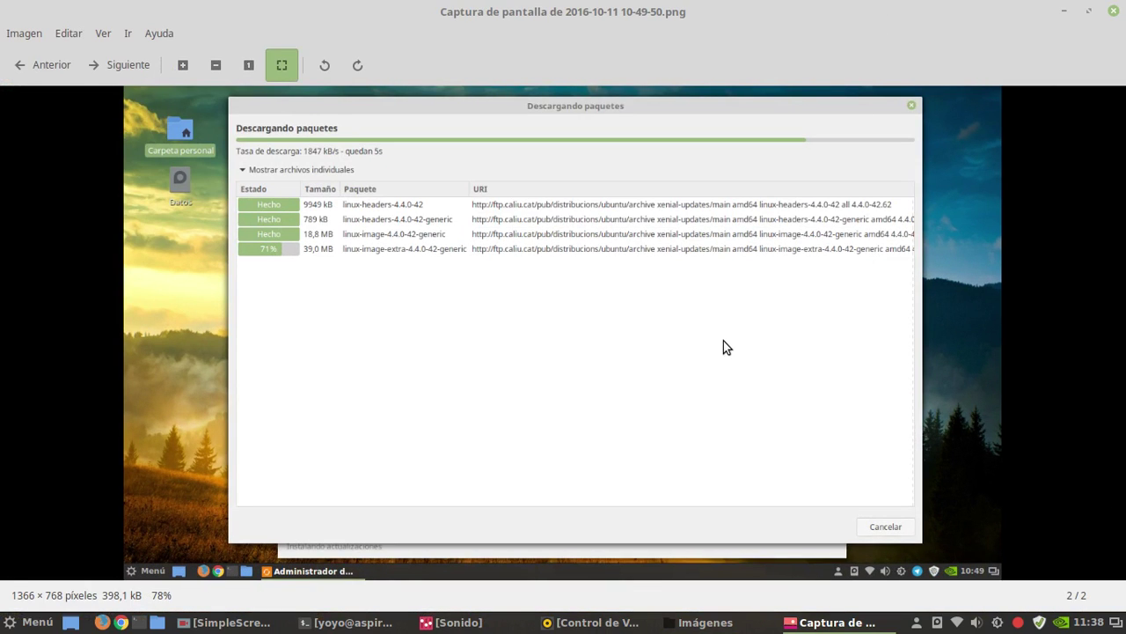
scroll(723, 347, "up", 2)
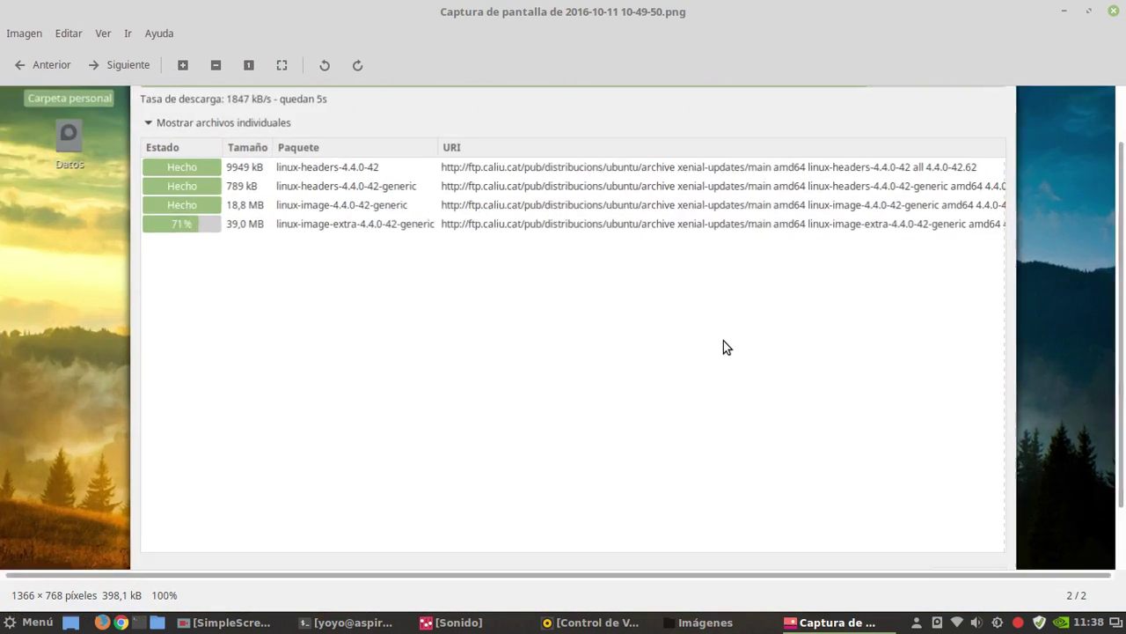
scroll(656, 358, "down", 1)
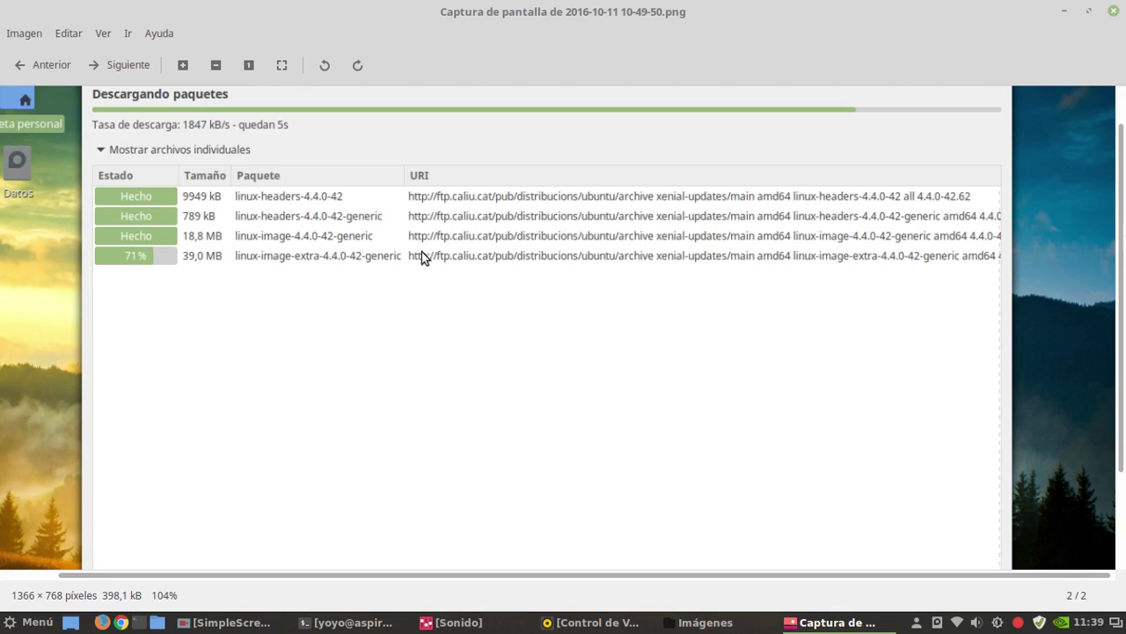
left_click(1114, 12)
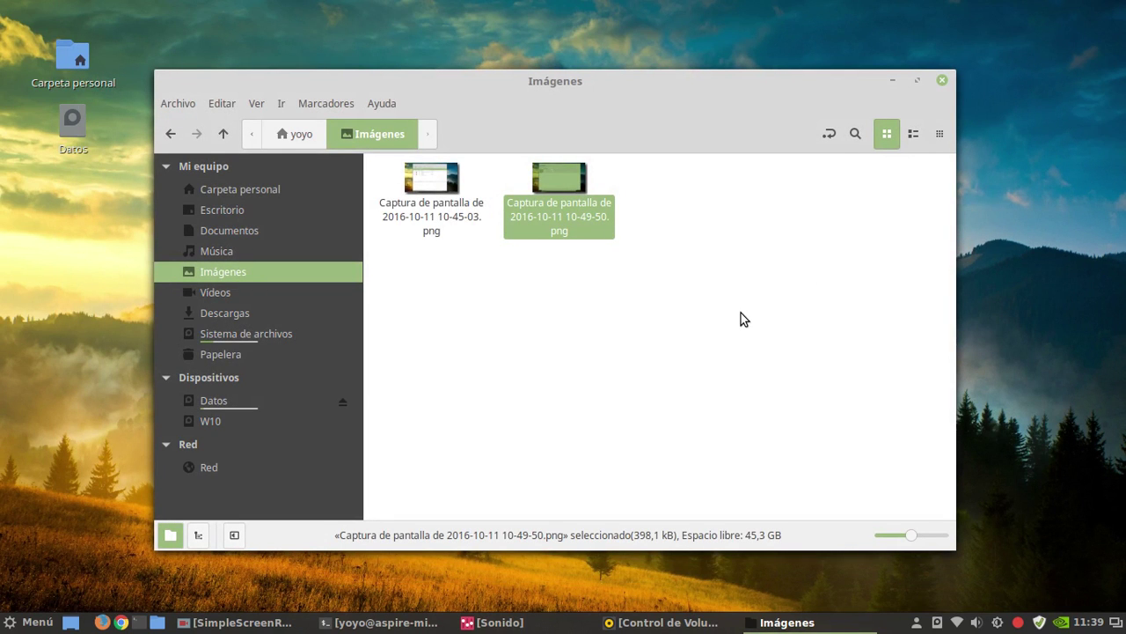
left_click(893, 80)
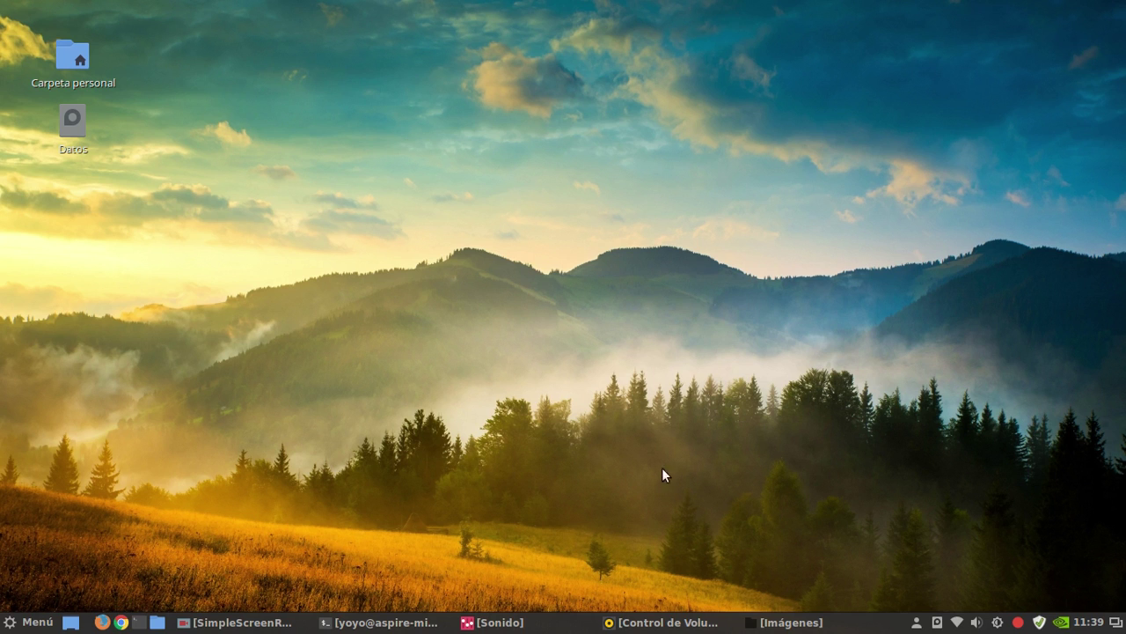
Check the selected microphone in the Sonido input settings once more and return to the SimpleScreenRecorder window
left_click(497, 622)
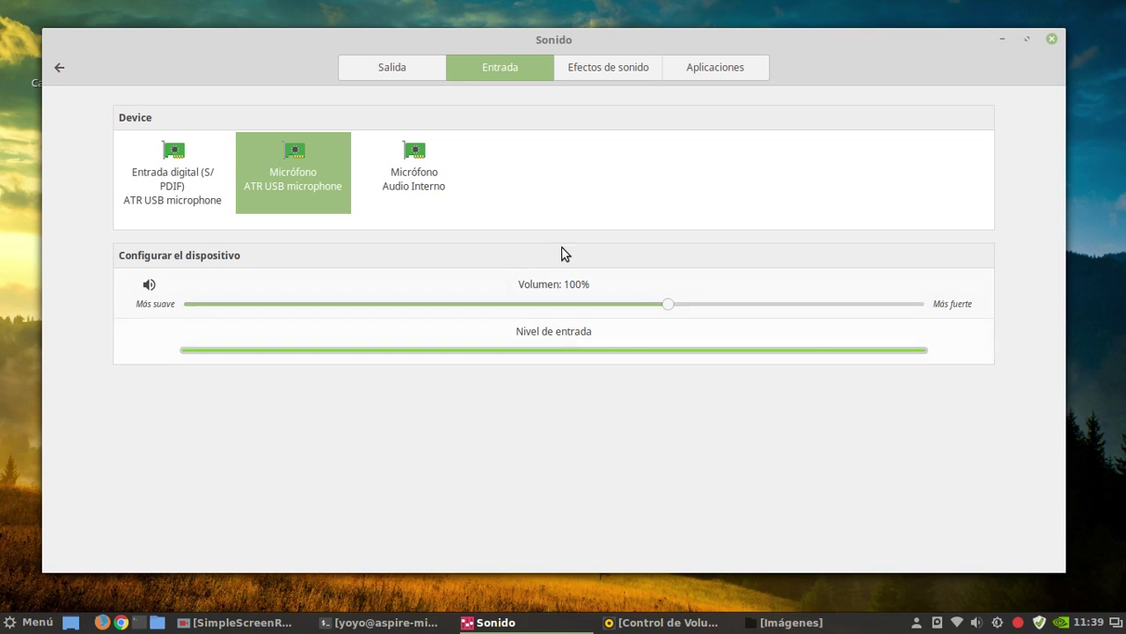
left_click_drag(535, 41, 562, 57)
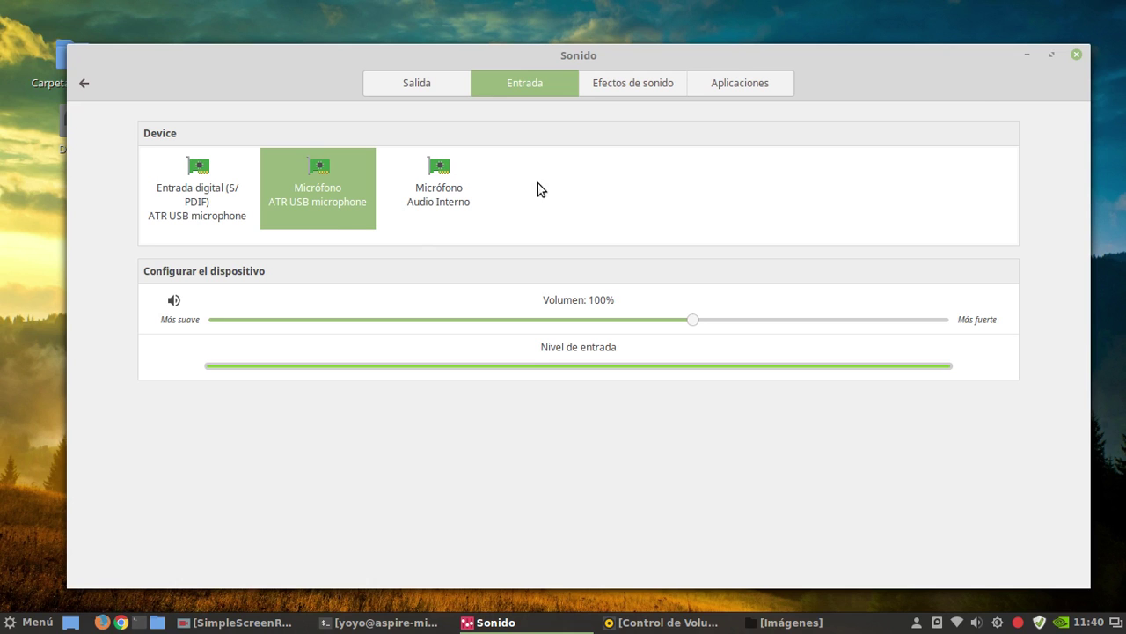
left_click(1025, 55)
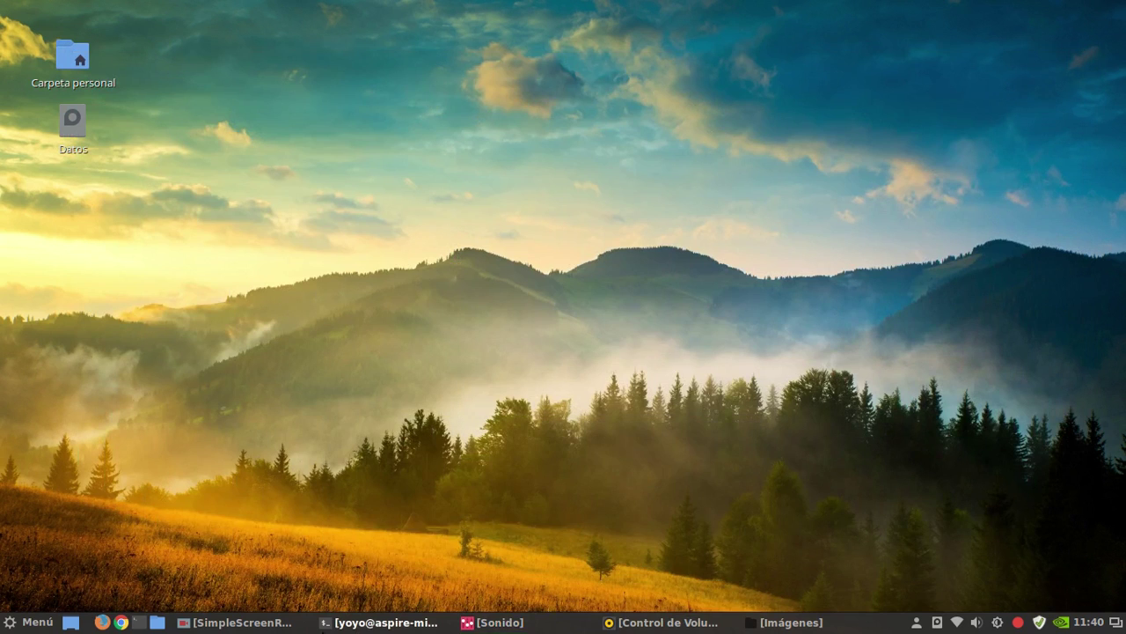
left_click(242, 622)
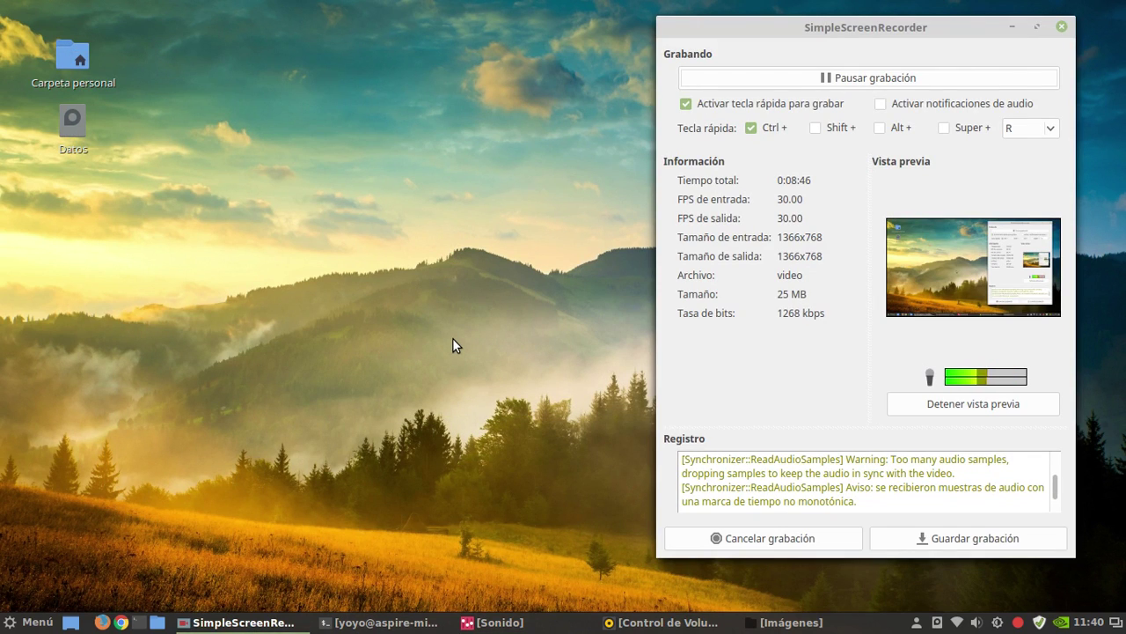